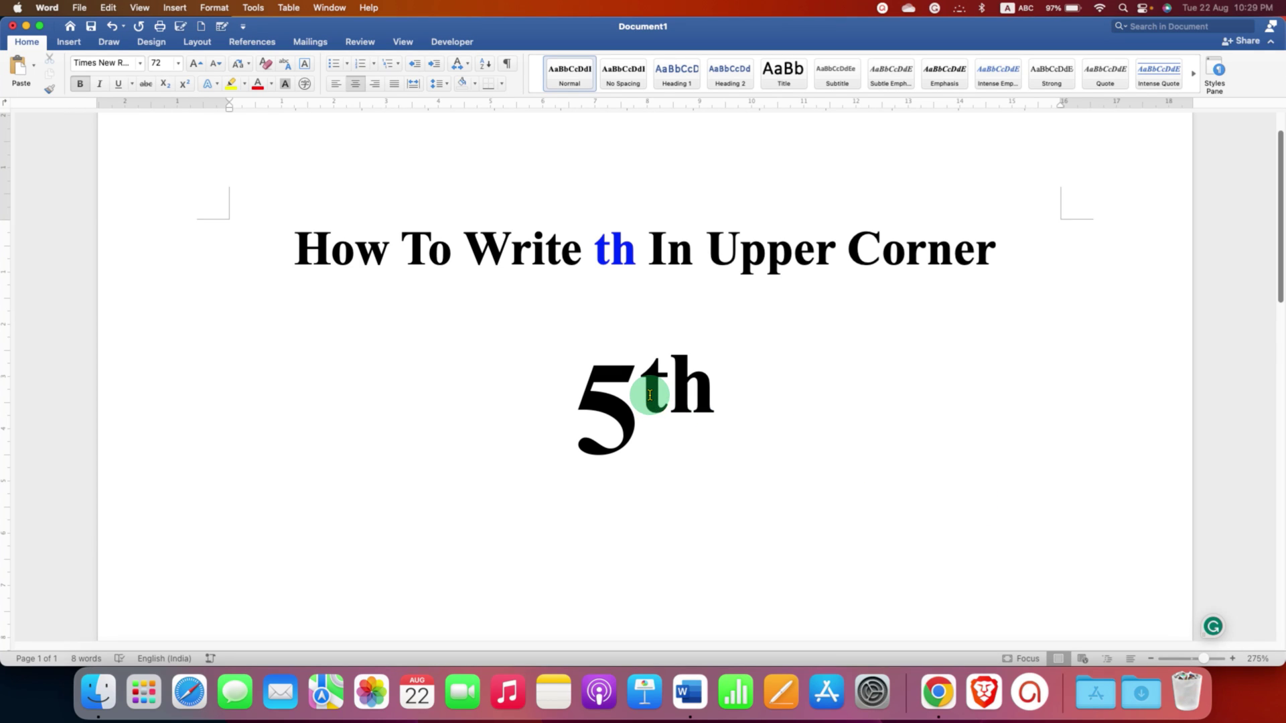
Remove the superscript 'th' from 5th, leaving a plain 5 beneath the heading
{"action": "left_click_drag", "start_coordinate": [643, 394], "coordinate": [715, 397]}
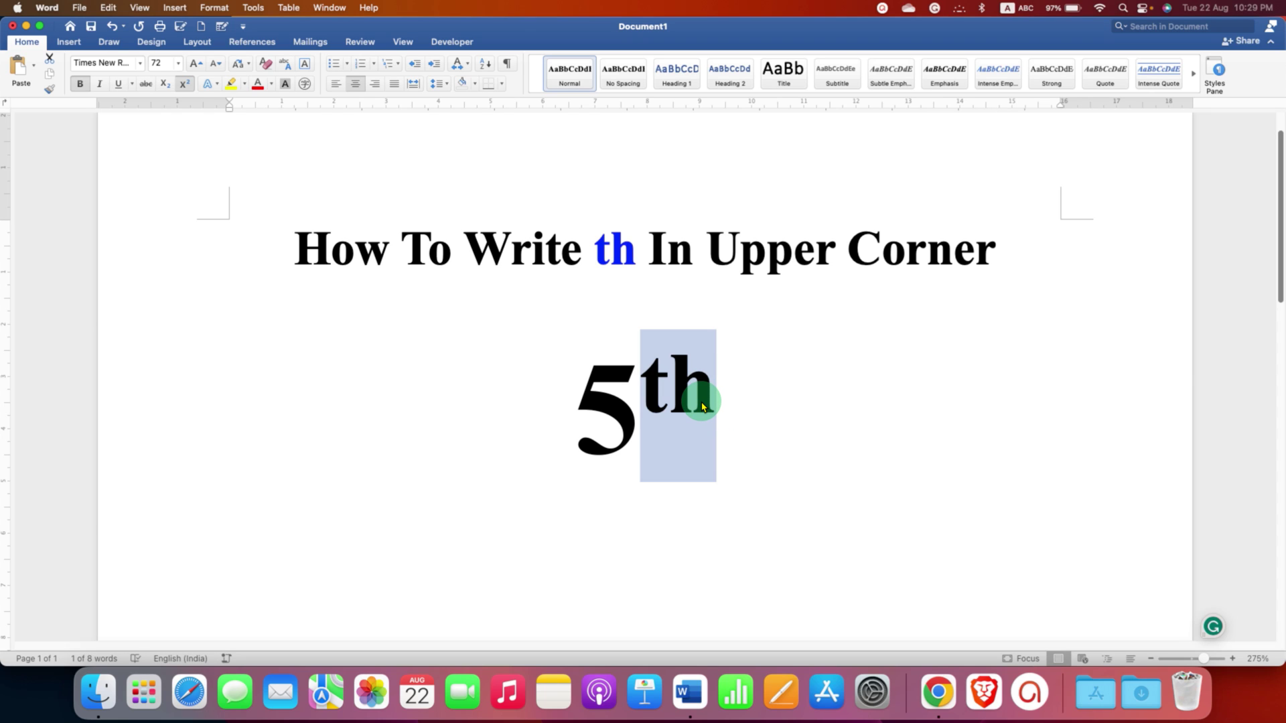
{"action": "left_click", "coordinate": [755, 432]}
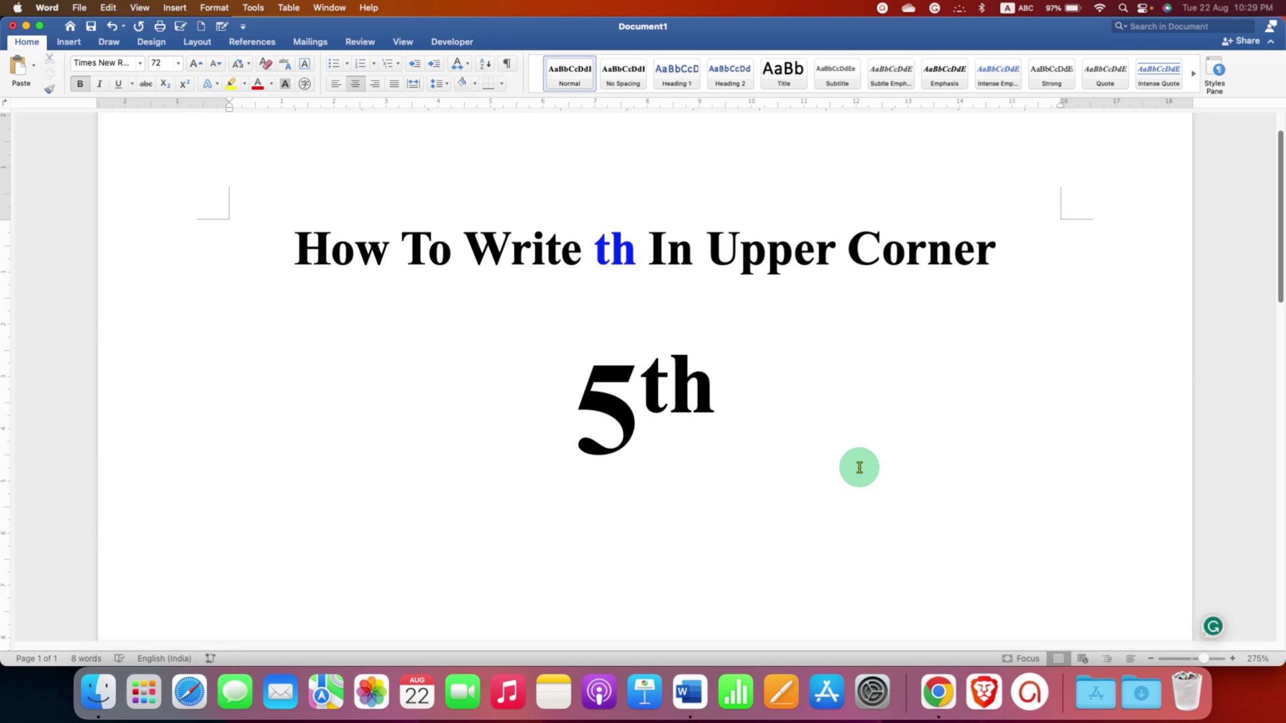
{"action": "key", "text": "BackSpace"}
{"action": "key", "text": "BackSpace"}
{"action": "key", "text": "BackSpace"}
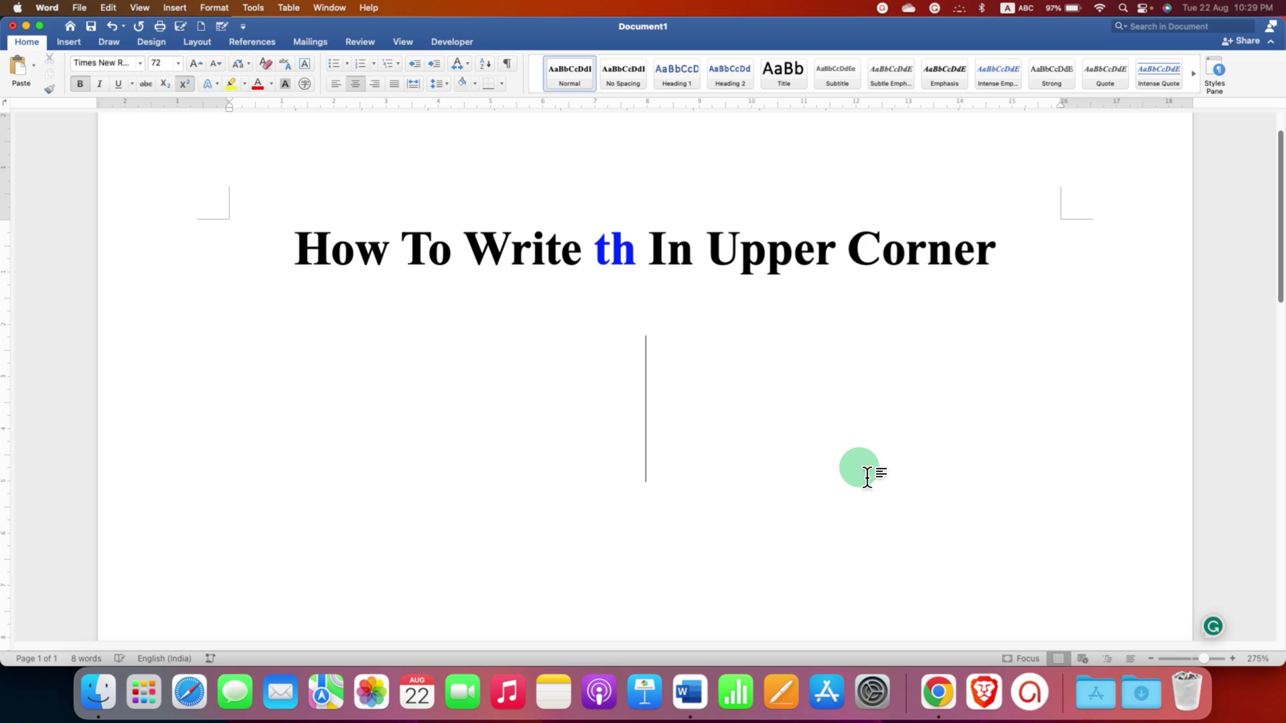
{"action": "key", "text": "super+shift+plus"}
{"action": "type", "text": "5"}
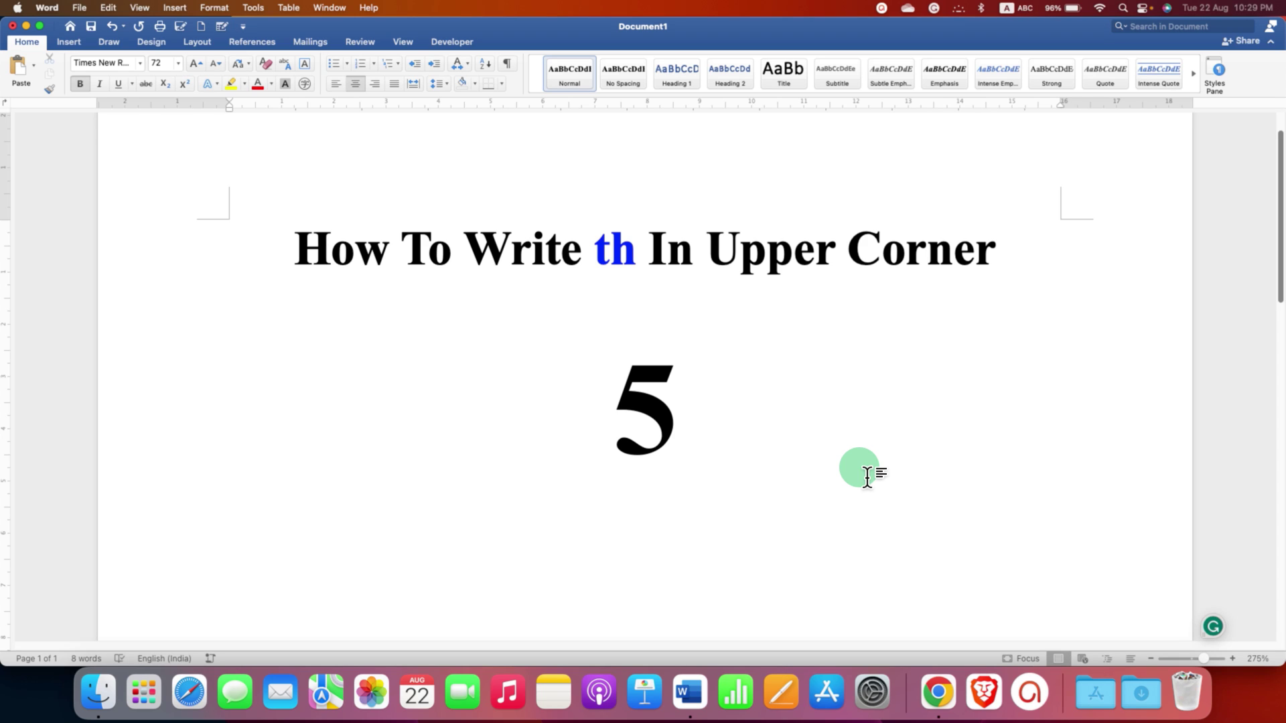
{"action": "type", "text": "th"}
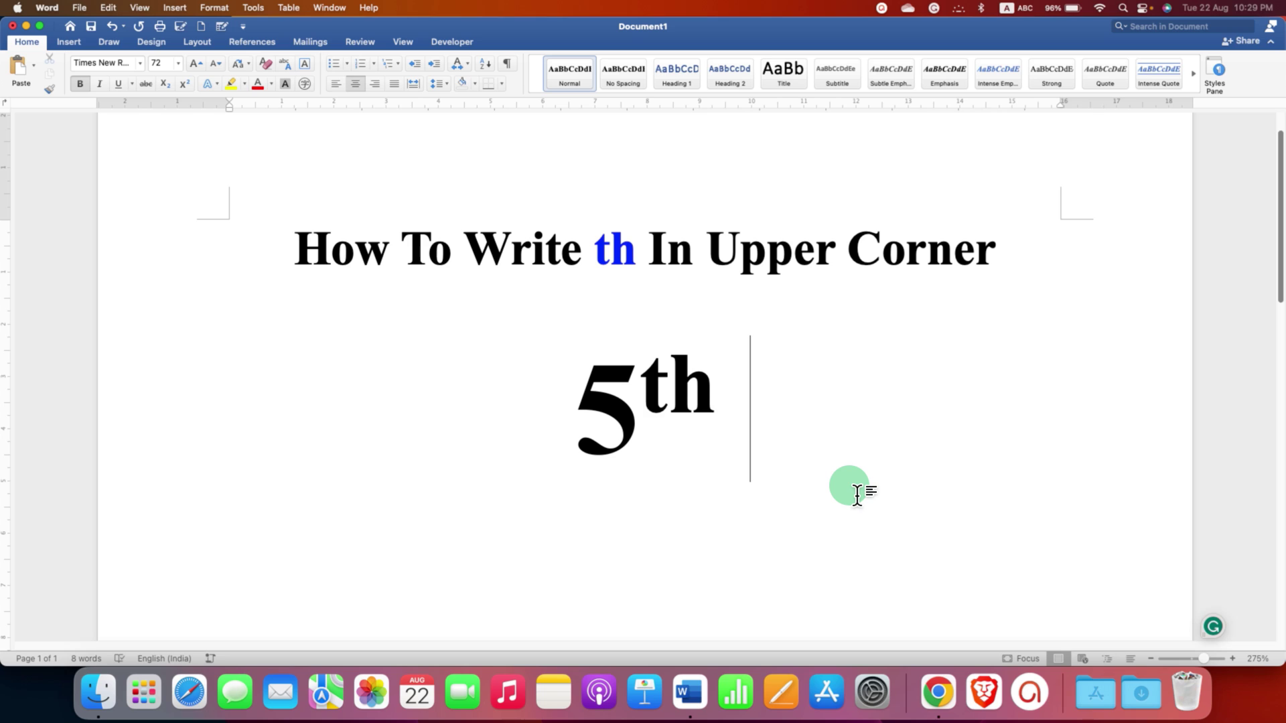
Write a normal-size 'th' after the 5, select it, and bring up its formatting menu
{"action": "key", "text": "BackSpace"}
{"action": "key", "text": "BackSpace"}
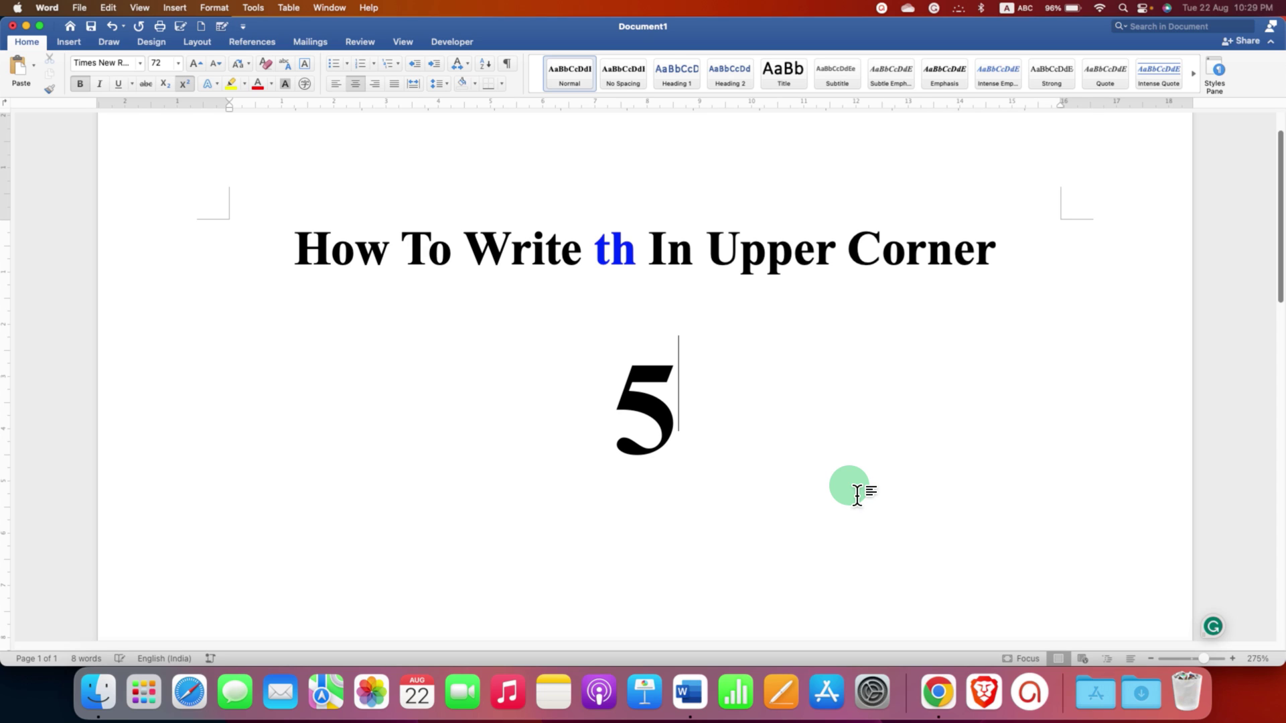
{"action": "key", "text": "super+shift+equal"}
{"action": "type", "text": "th"}
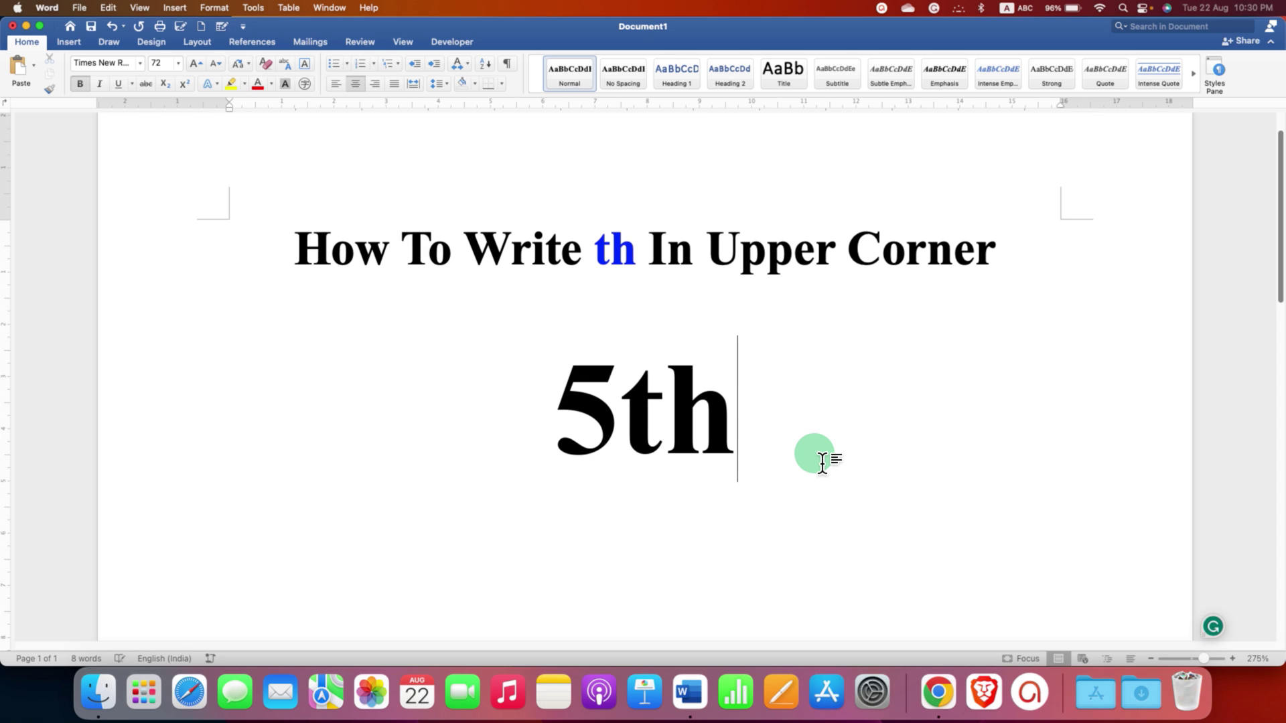
{"action": "left_click_drag", "start_coordinate": [628, 407], "coordinate": [709, 410]}
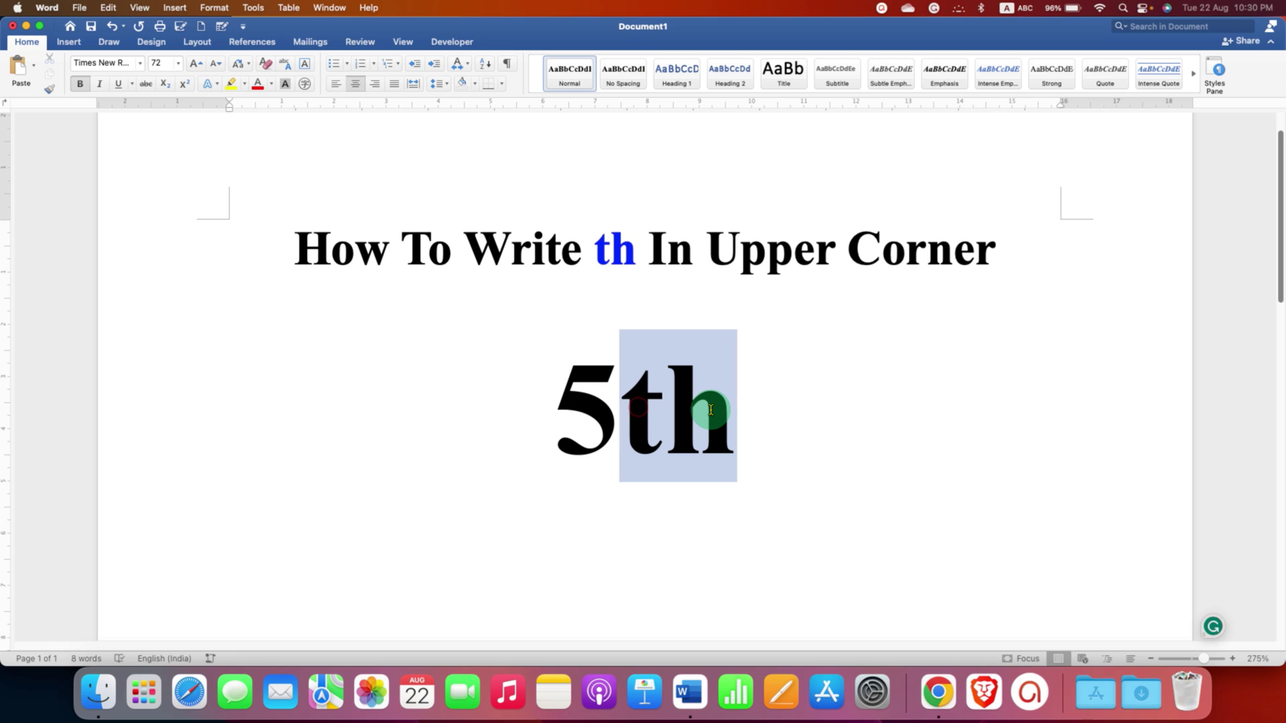
{"action": "right_click", "coordinate": [689, 404]}
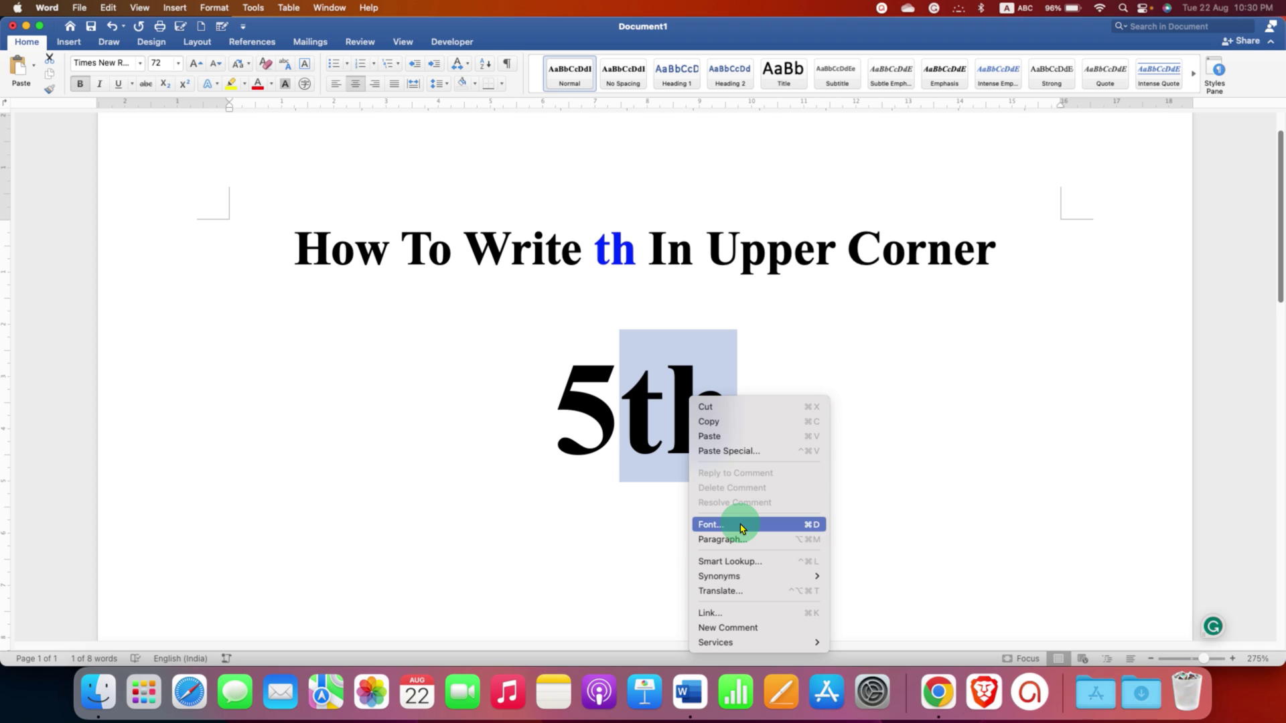
Apply the Superscript effect to the 'th' in the Font dialog and confirm
{"action": "left_click", "coordinate": [741, 527]}
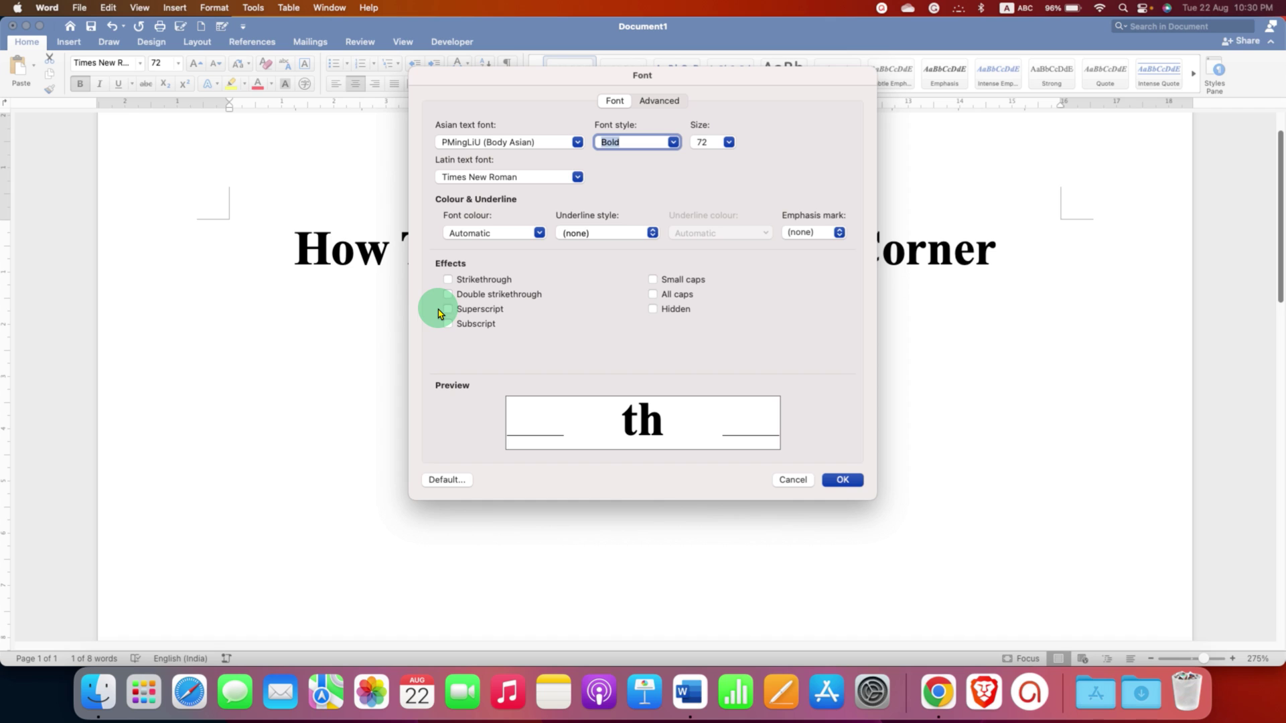
{"action": "left_click", "coordinate": [448, 310]}
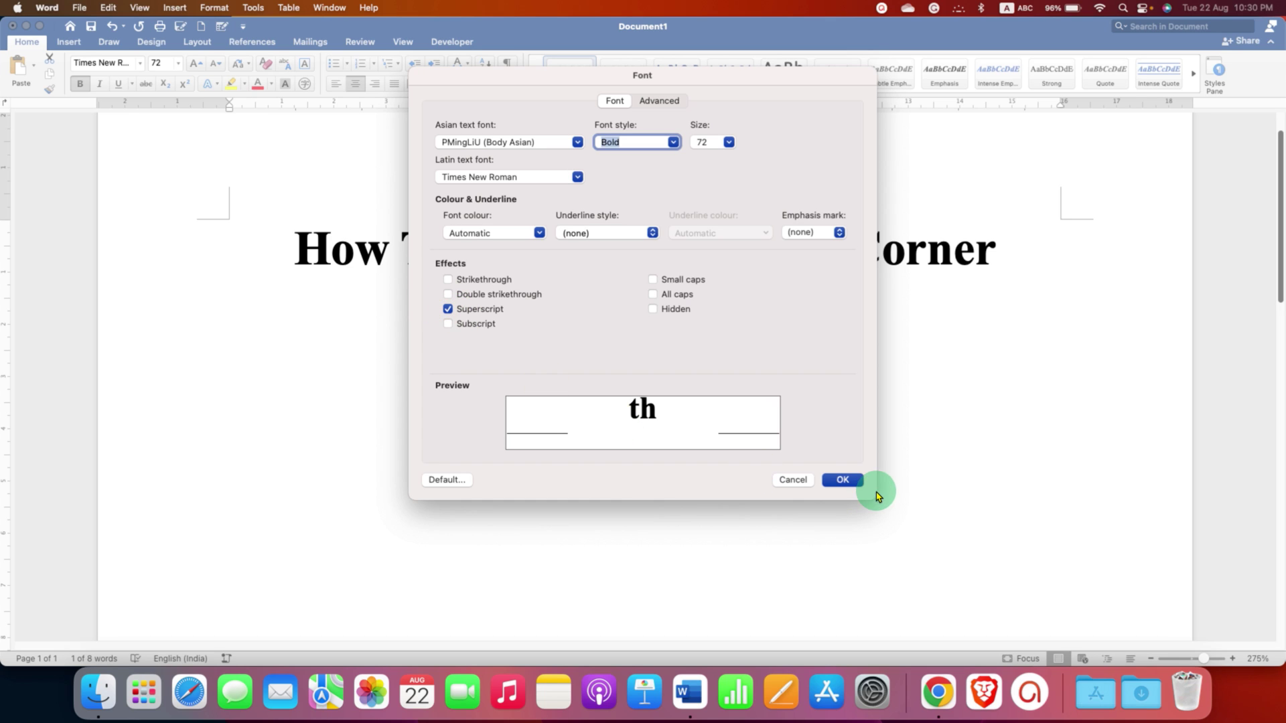
{"action": "left_click", "coordinate": [843, 479]}
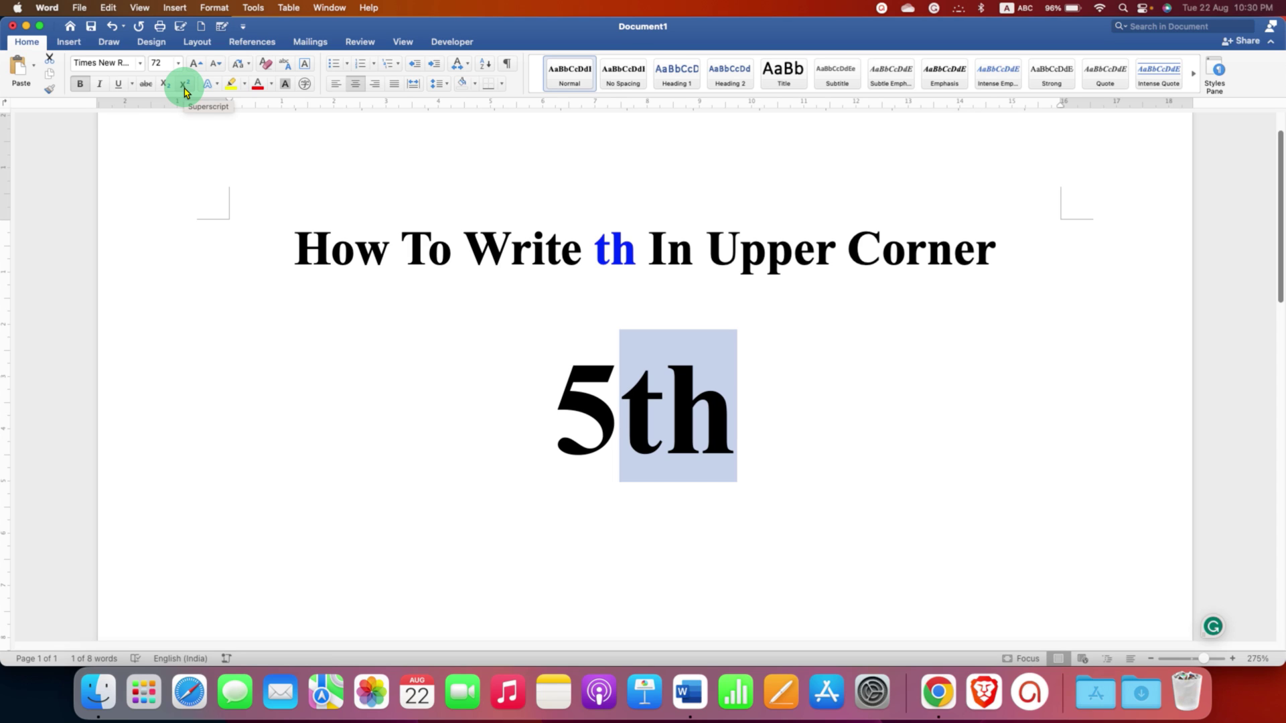
{"action": "left_click", "coordinate": [182, 89]}
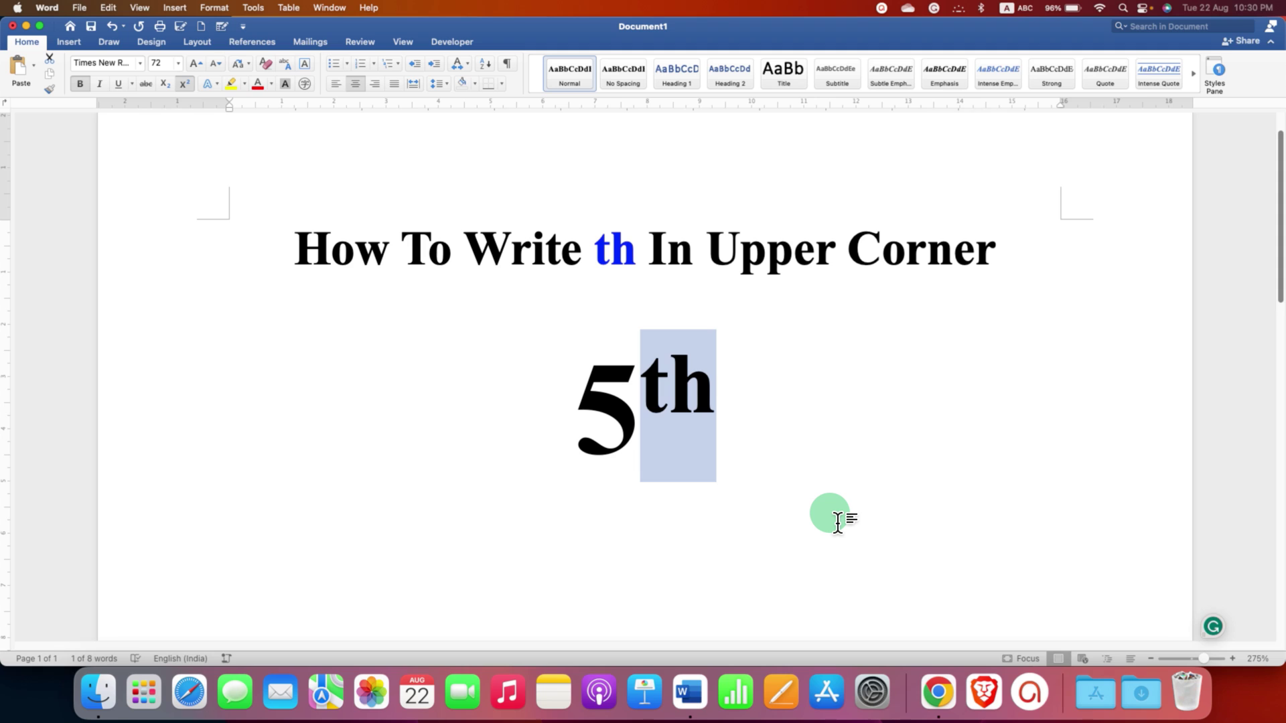
Return the 'th' to normal size, then raise it to superscript with Ctrl+Shift+=
{"action": "key", "text": "super+shift+equal"}
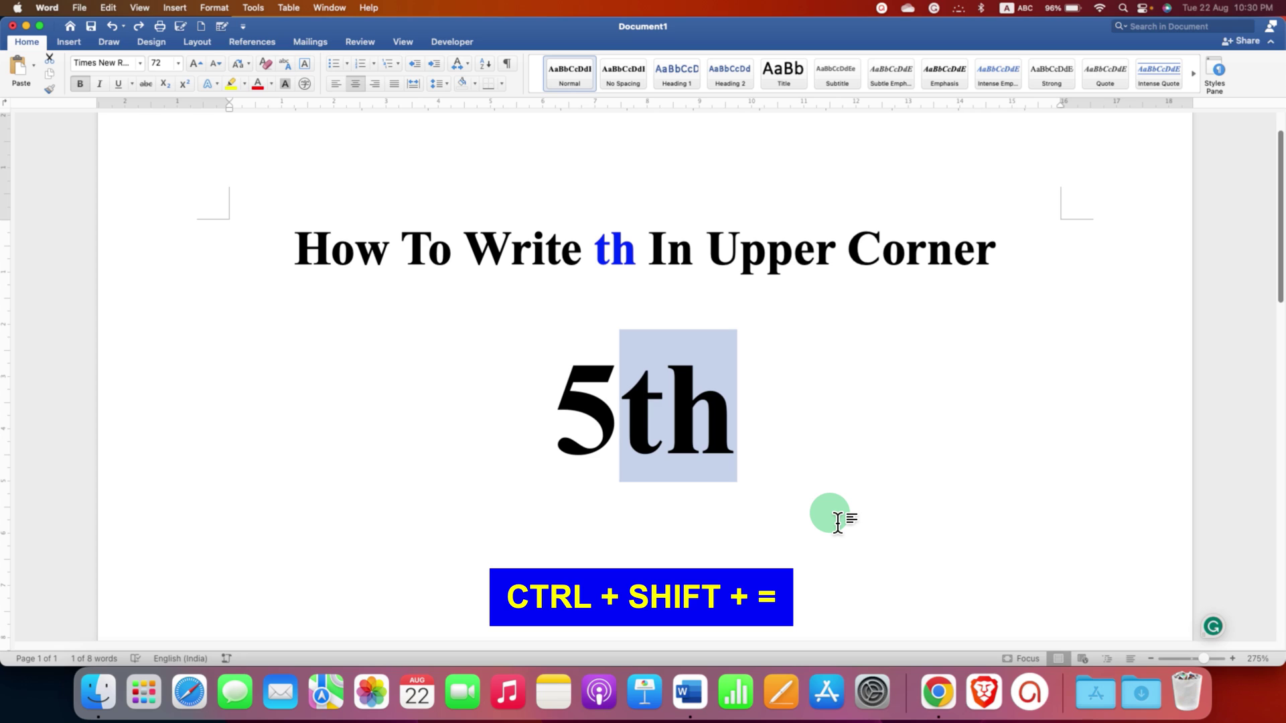
{"action": "key", "text": "ctrl+shift+equal"}
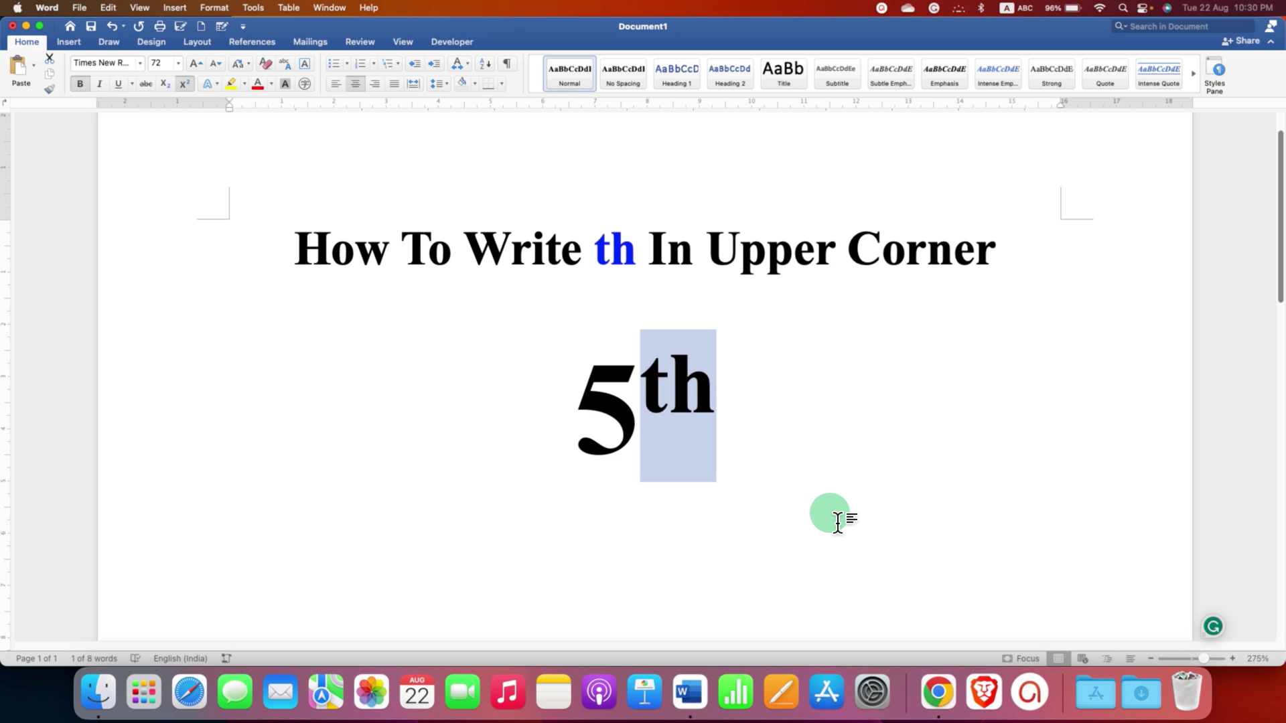